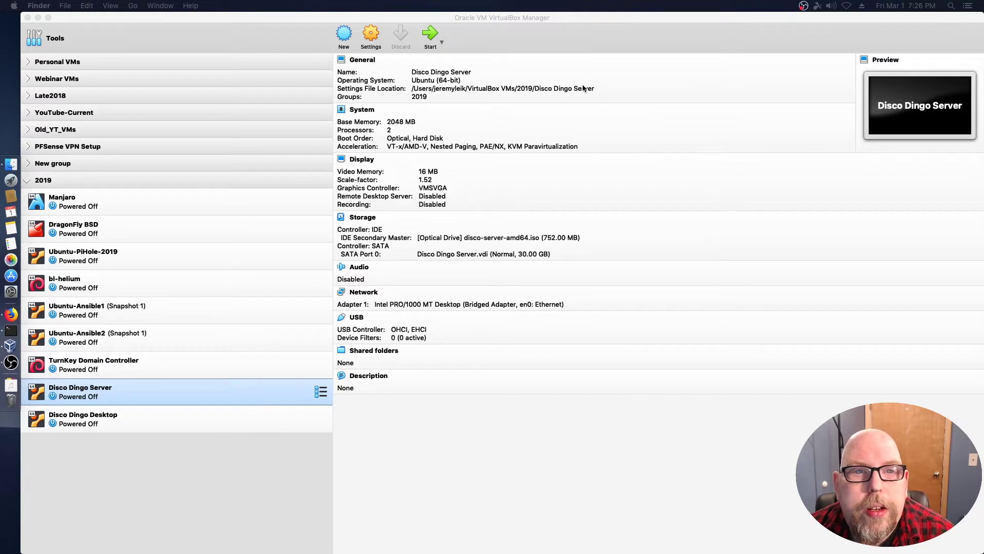
# Start the Disco Dingo Server VM, reposition its window, and highlight Install Ubuntu Server in the boot menu.
pyautogui.click(431, 35)
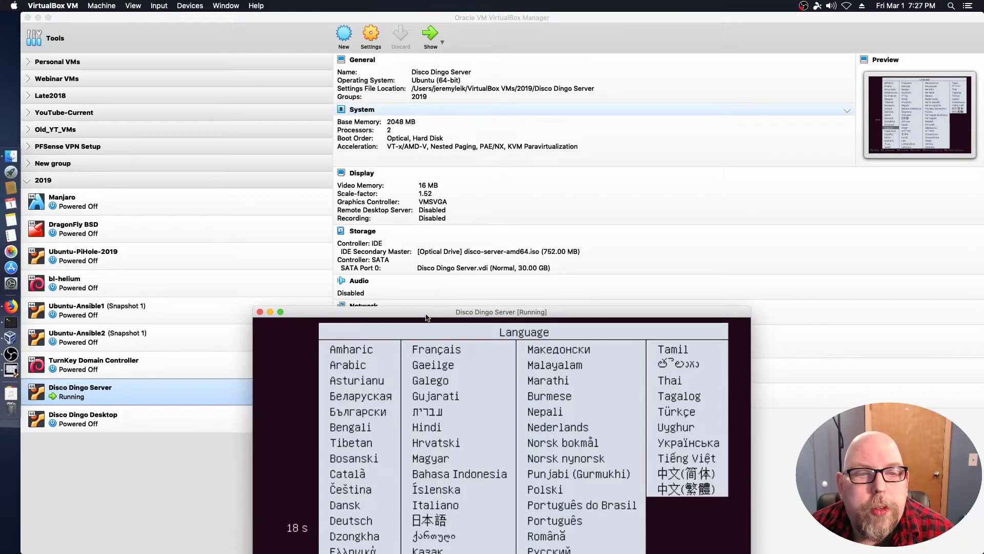
pyautogui.moveTo(426, 319); pyautogui.dragTo(425, 51)
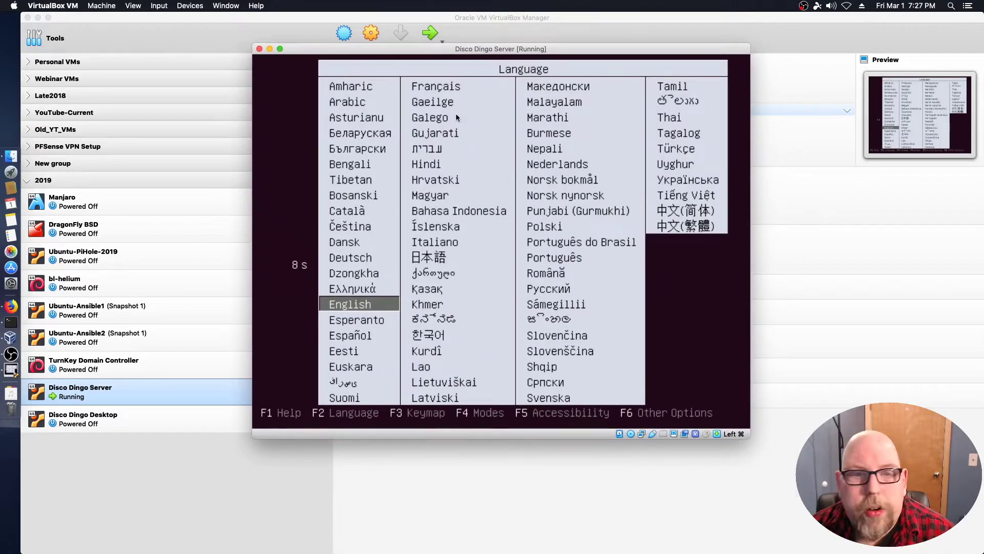
pyautogui.press('Return')
pyautogui.press('Down')
pyautogui.press('Up')
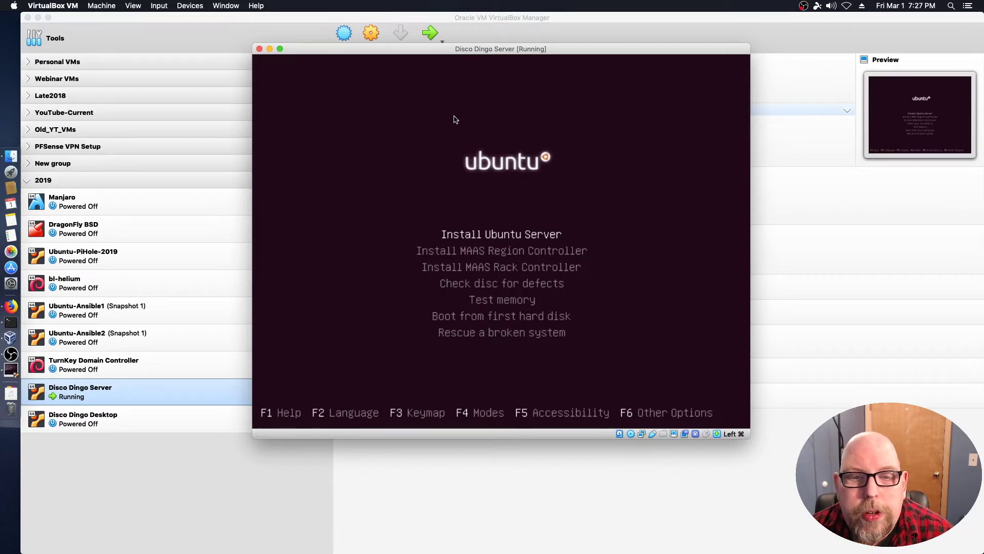
# Launch Install Ubuntu Server with English, United States location, no keyboard detection, and English (US) layout.
pyautogui.press('Return')
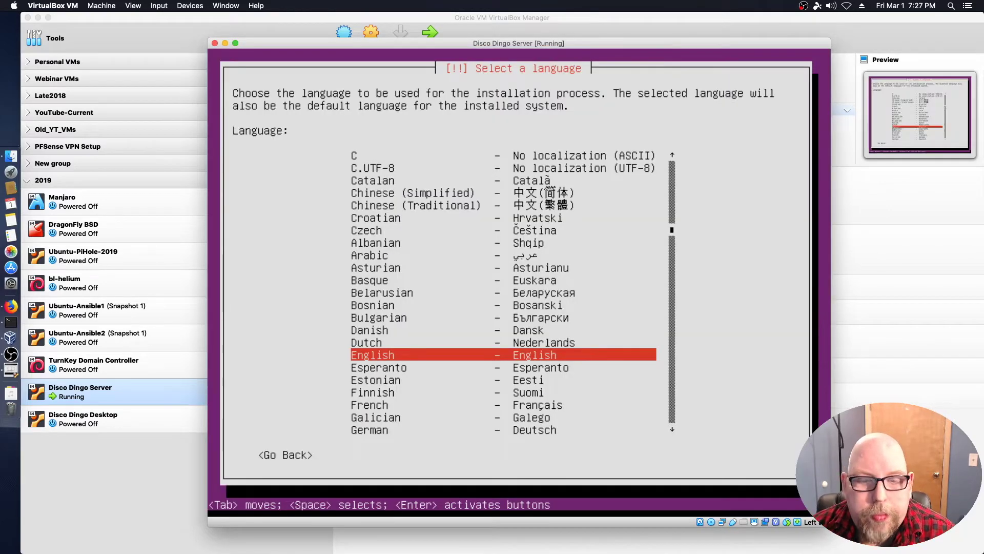
pyautogui.press('Return')
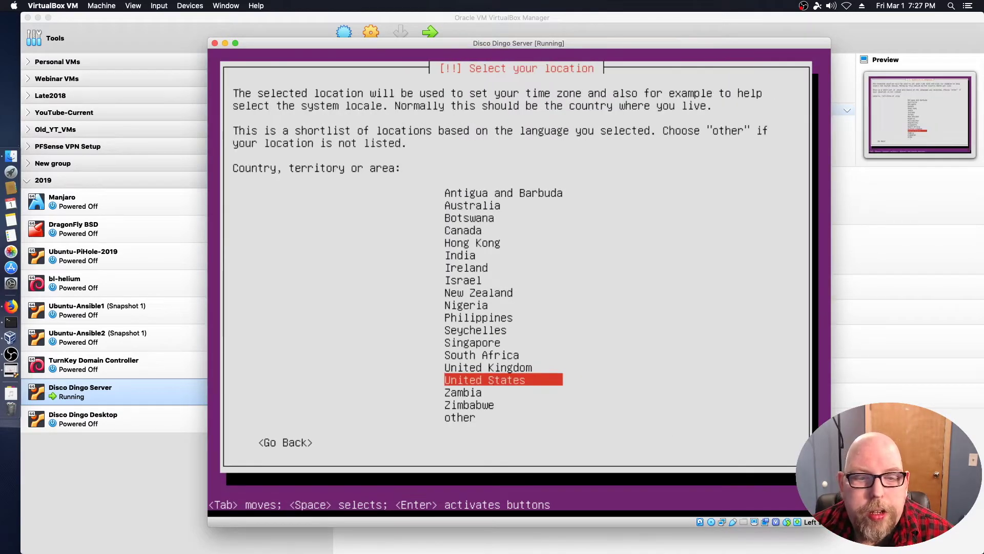
pyautogui.press('Return')
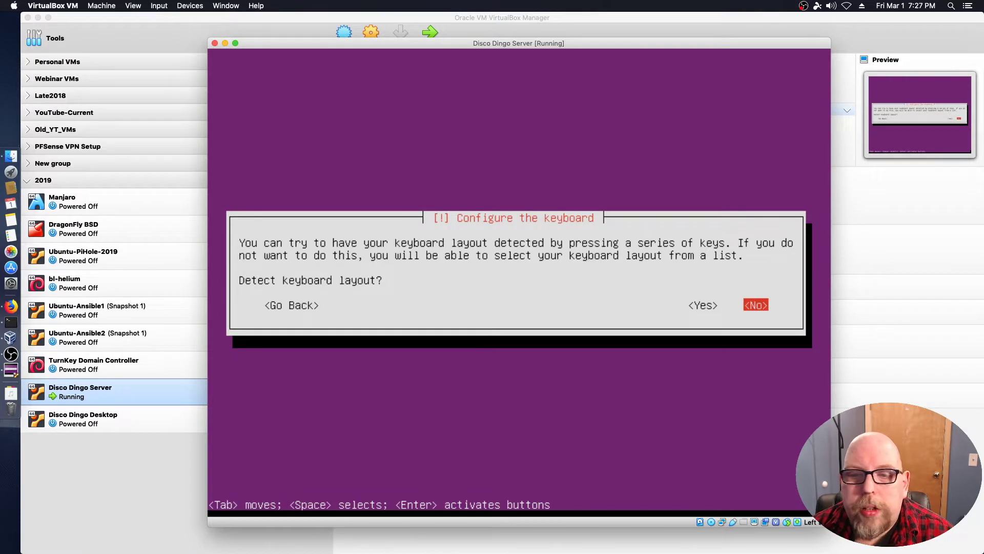
pyautogui.press('Return')
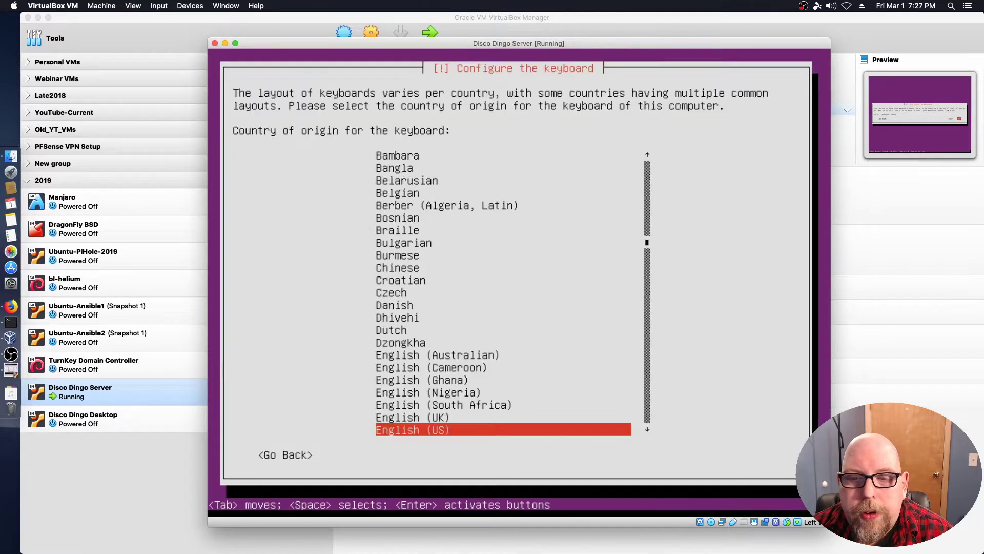
pyautogui.press('Return')
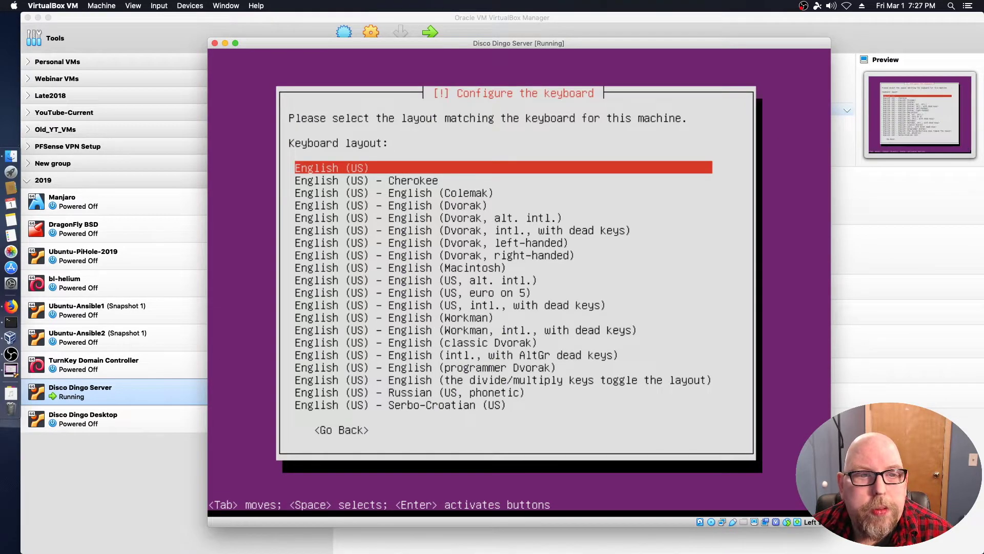
pyautogui.press('Return')
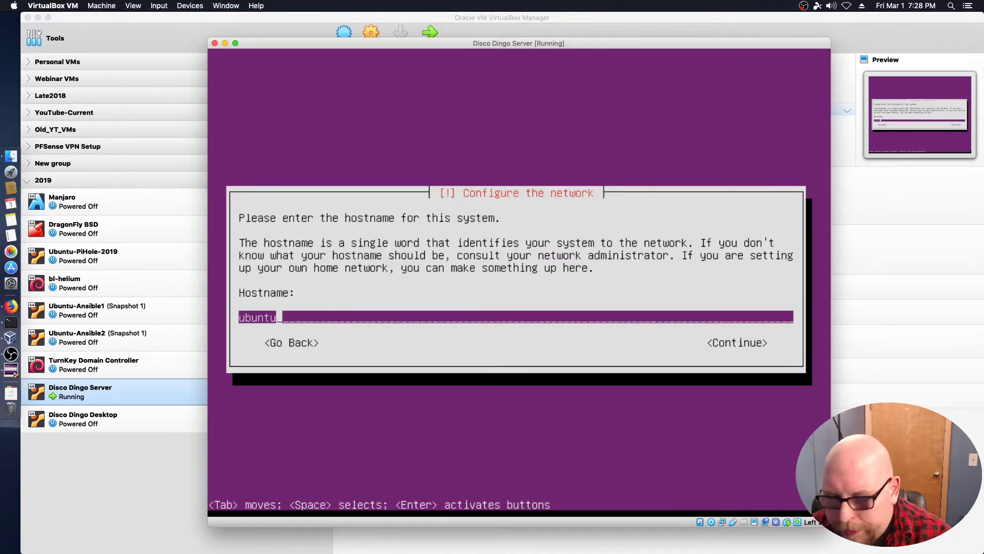
# Replace the default hostname 'ubuntu' with 'discoserver'.
pyautogui.press('BackSpace')
pyautogui.press('BackSpace')
pyautogui.press('BackSpace')
pyautogui.press('BackSpace')
pyautogui.press('BackSpace')
pyautogui.press('BackSpace')
pyautogui.write('d')
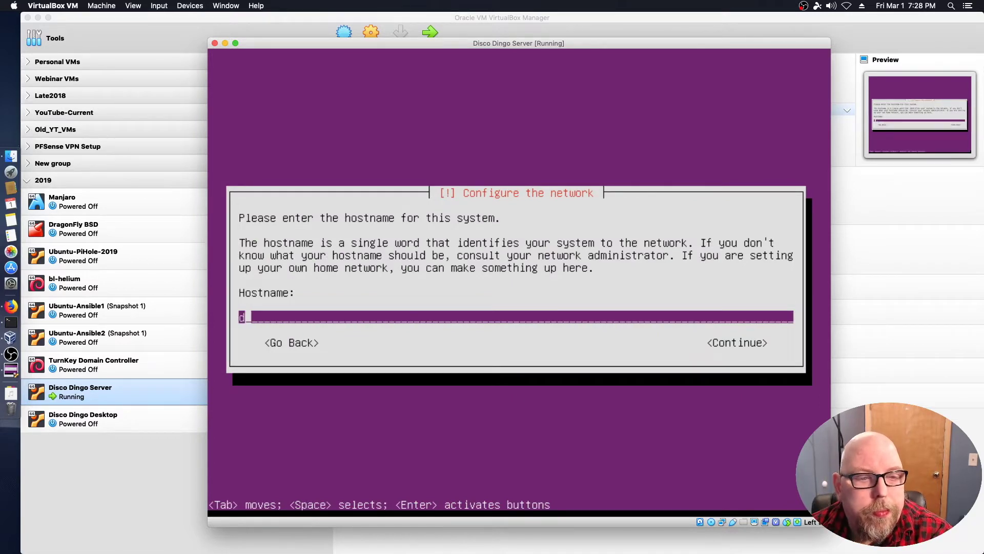
pyautogui.write('iscoserver')
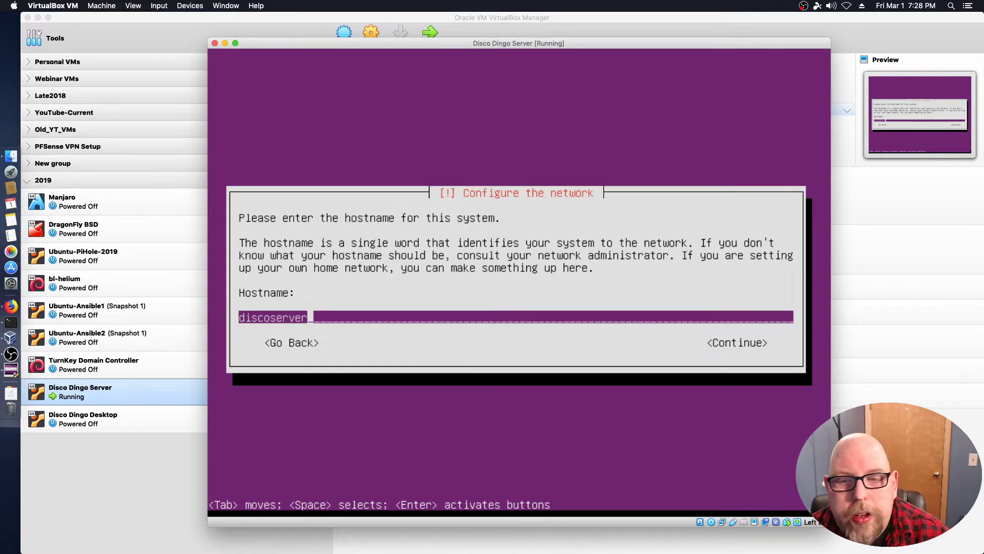
pyautogui.press('Return')
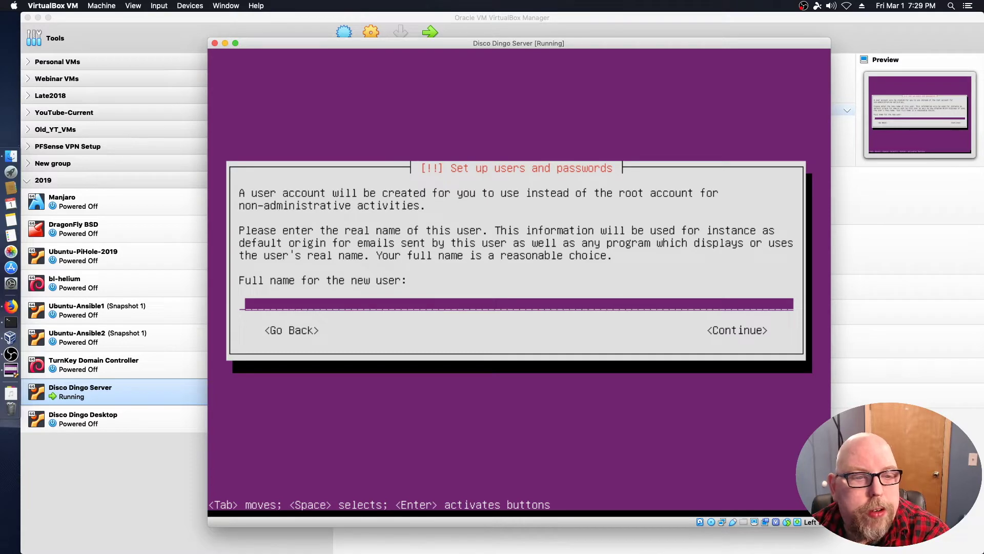
# Enter the new user's full name and accept the suggested username.
pyautogui.write('Ubuntu')
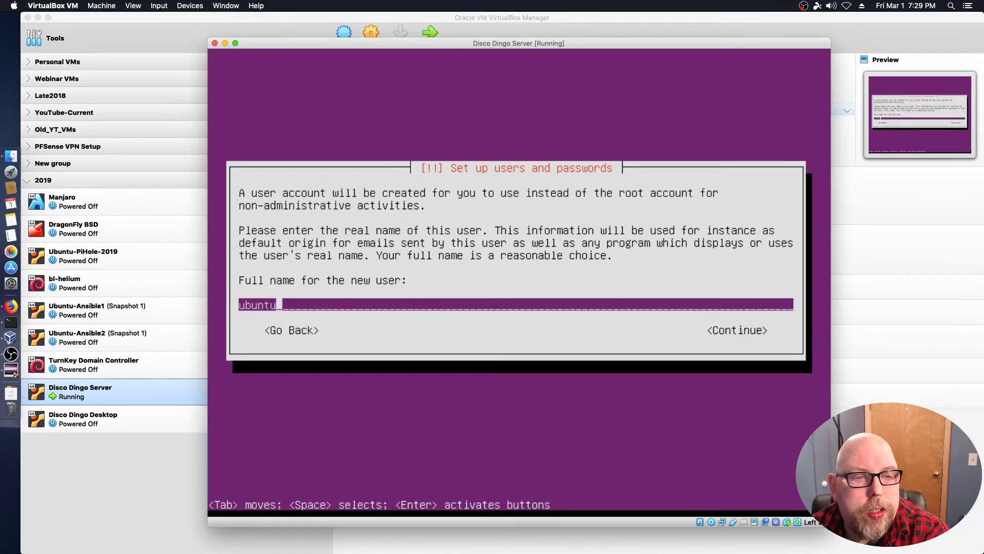
pyautogui.press('Return')
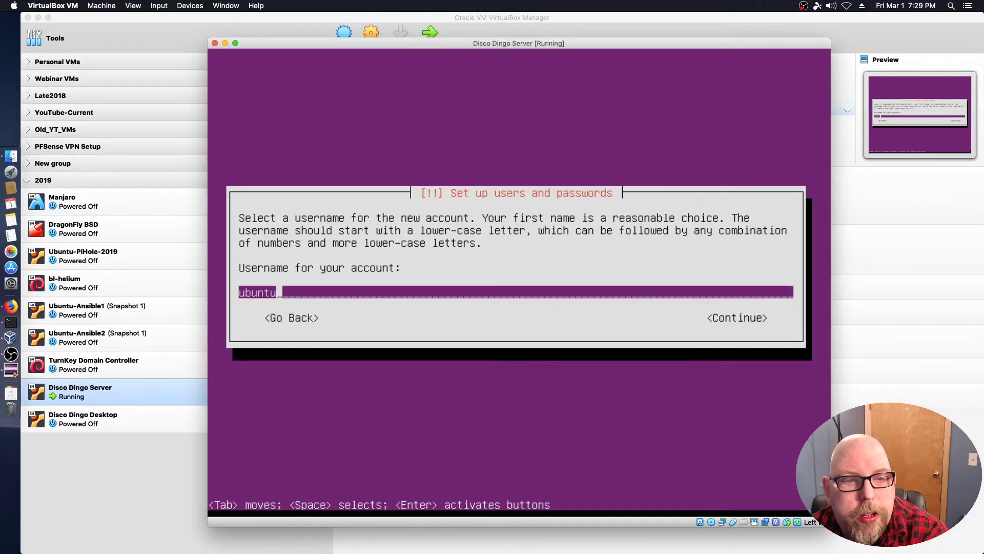
pyautogui.press('Return')
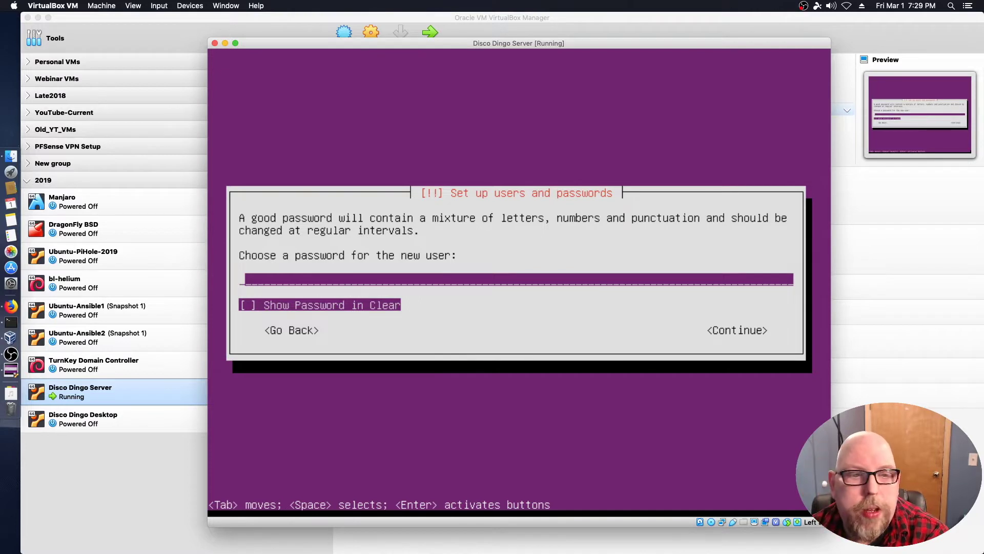
# Set and confirm the account password, choosing Yes to keep it despite the weak-password warning.
pyautogui.write('ubuntu')
pyautogui.press('Return')
pyautogui.write('ubuntu')
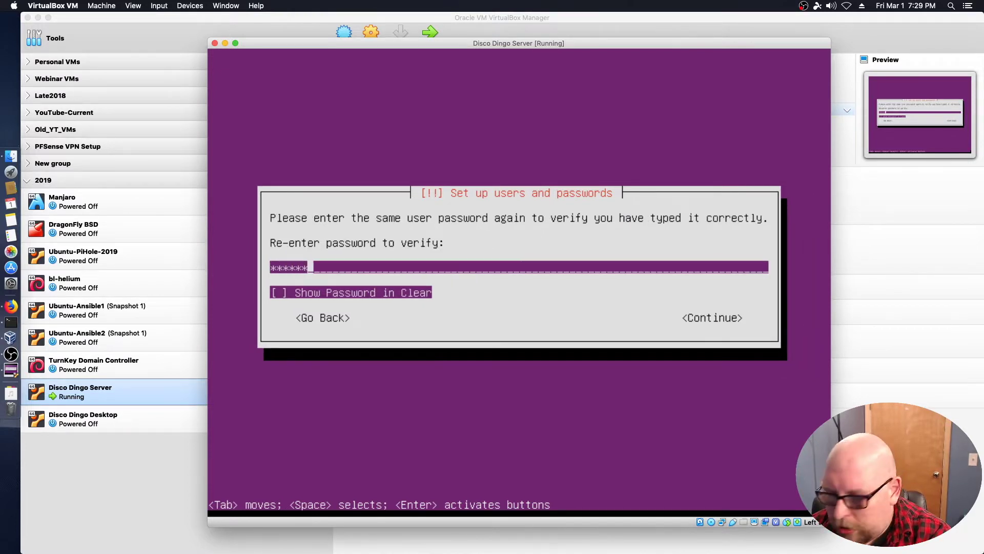
pyautogui.press('Return')
pyautogui.press('Left')
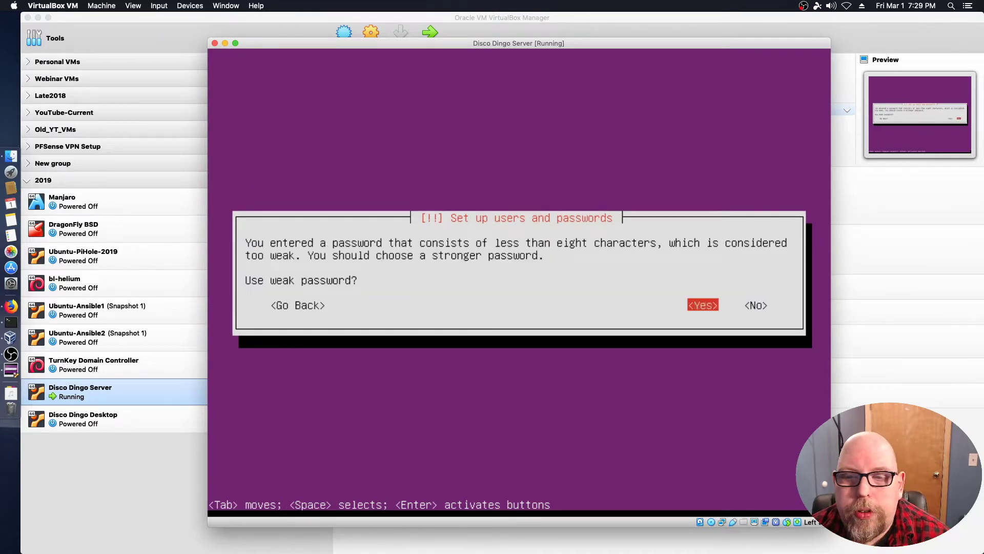
pyautogui.press('Return')
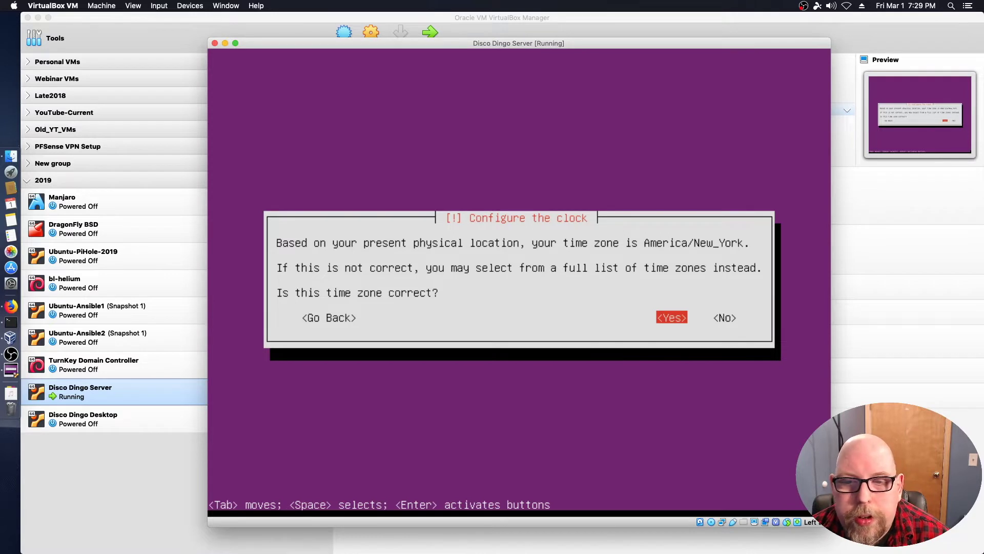
# Accept America/New_York time zone and guided-partition the whole 32.2 GB VBOX HARDDISK, writing changes.
pyautogui.press('Return')
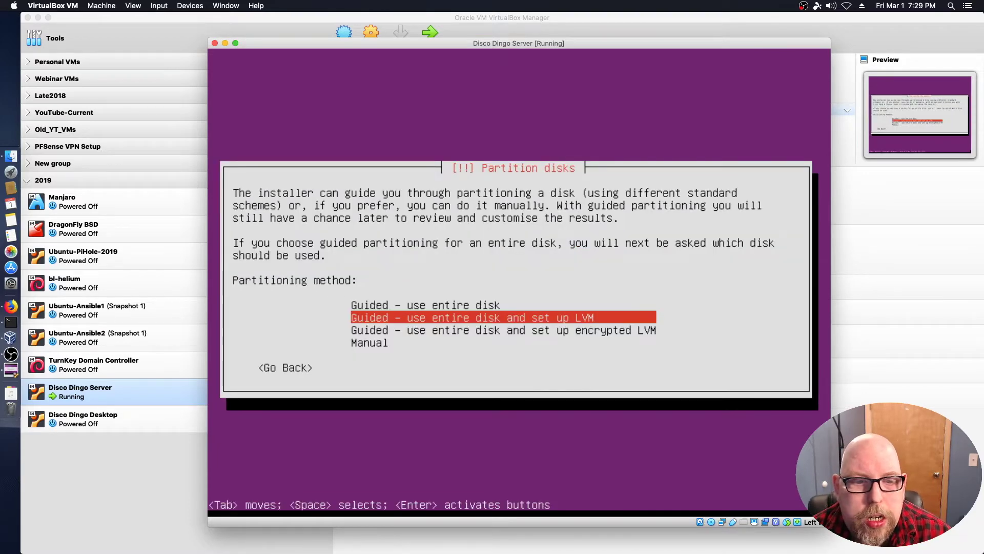
pyautogui.press('Up')
pyautogui.press('Return')
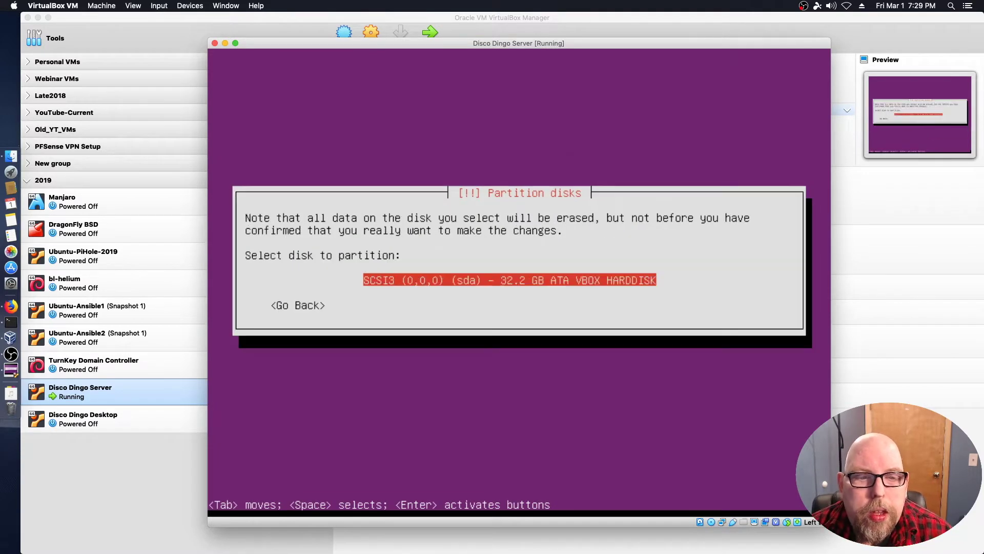
pyautogui.press('Return')
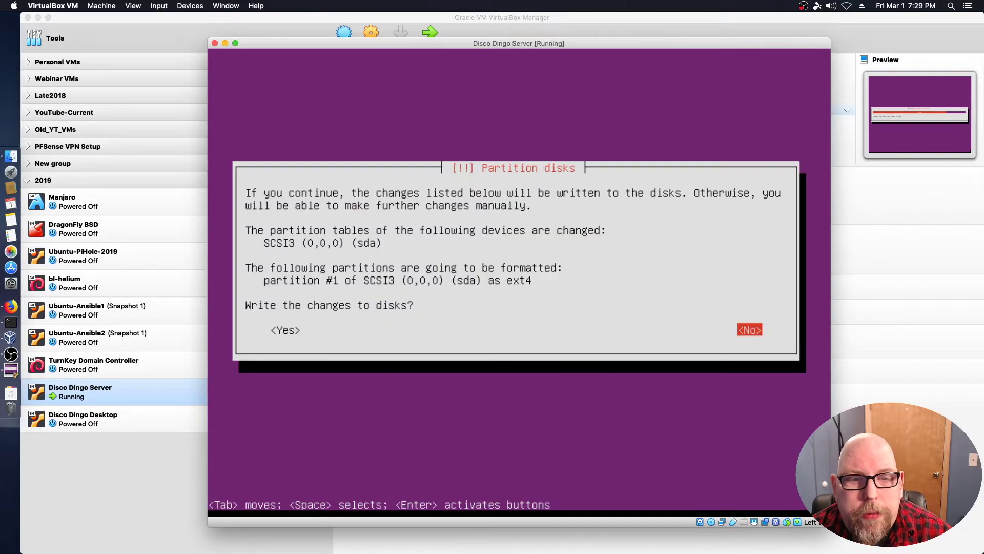
pyautogui.press('Tab')
pyautogui.press('Return')
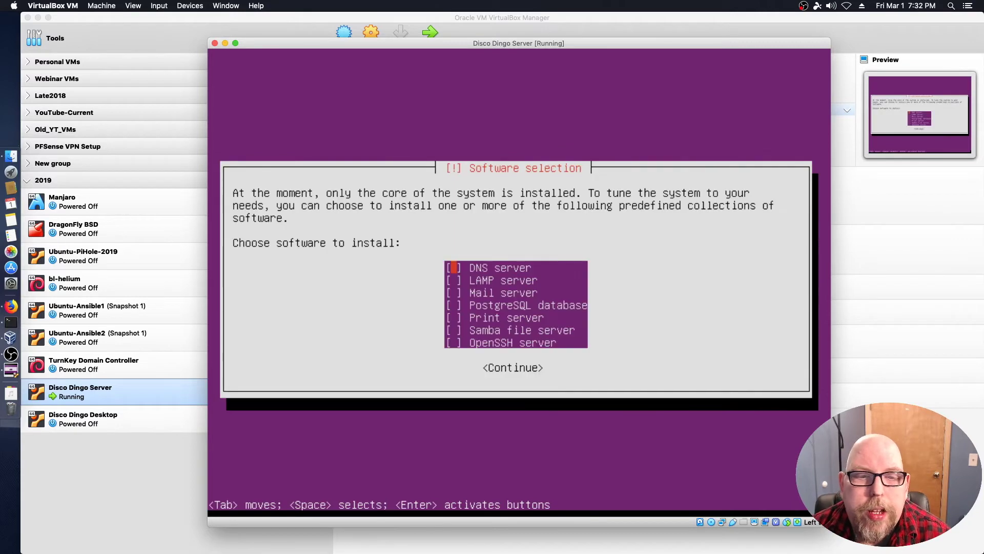
# Include OpenSSH server in the software selection, install GRUB to the master boot record, and reboot.
pyautogui.press('Down')
pyautogui.press('Down')
pyautogui.press('Down')
pyautogui.press('Down')
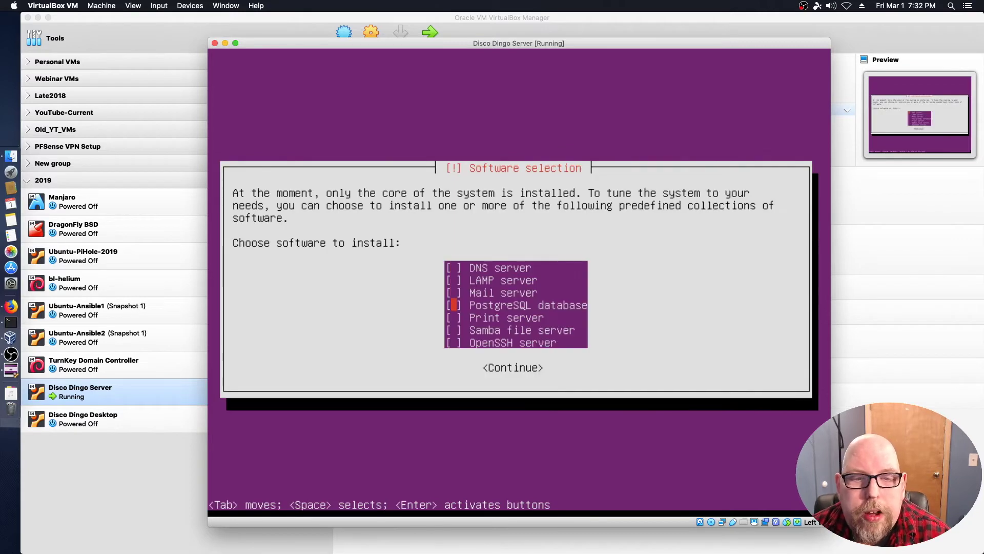
pyautogui.press('Down')
pyautogui.press('Down')
pyautogui.press('space')
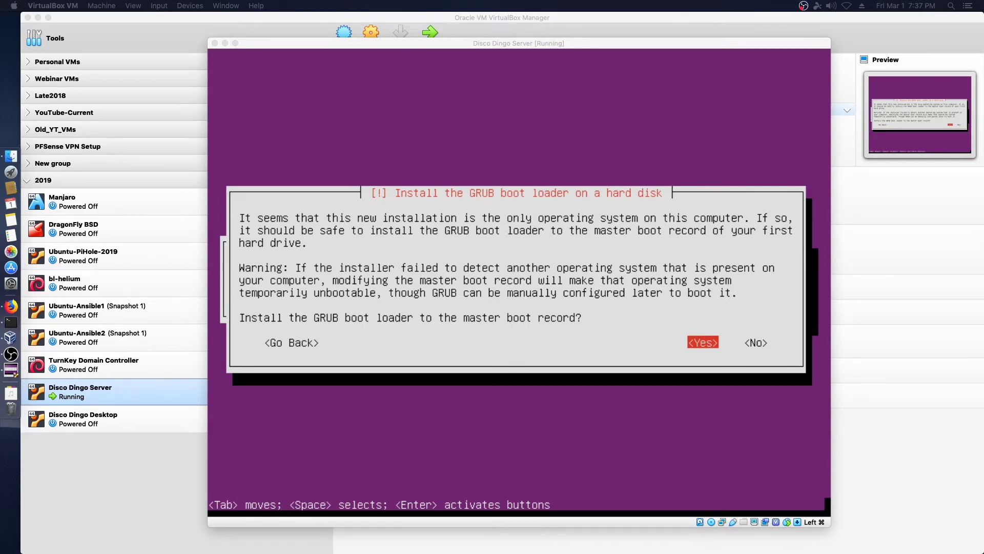
pyautogui.press('Return')
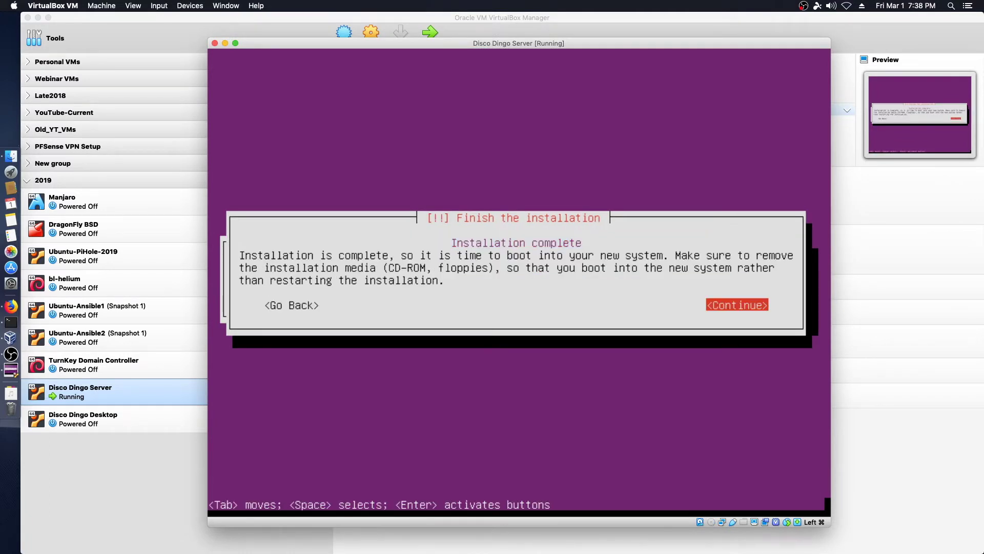
pyautogui.press('Return')
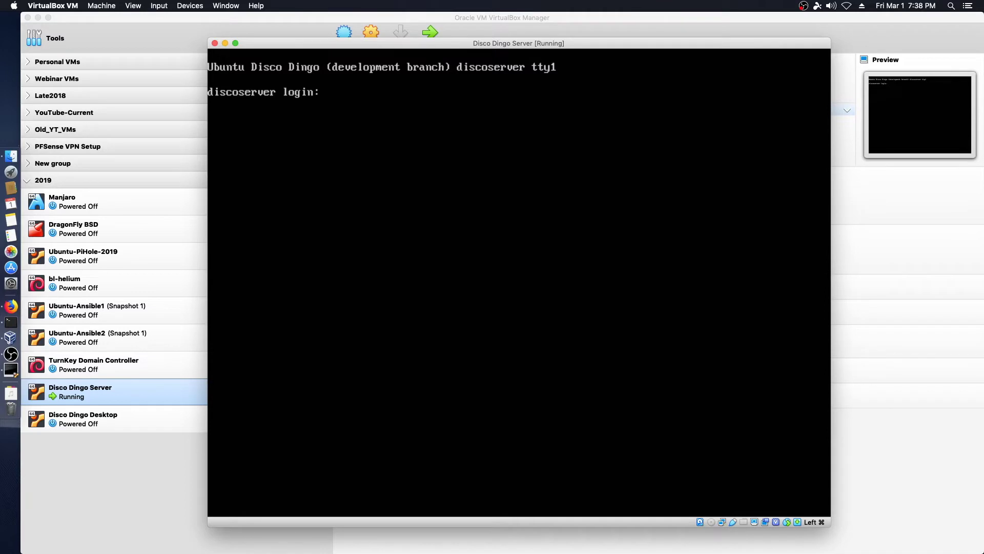
# Log in at the console, run ip a to confirm address 172.16.74.230, then log out with Ctrl+D.
pyautogui.write('ubuntu')
pyautogui.press('Return')
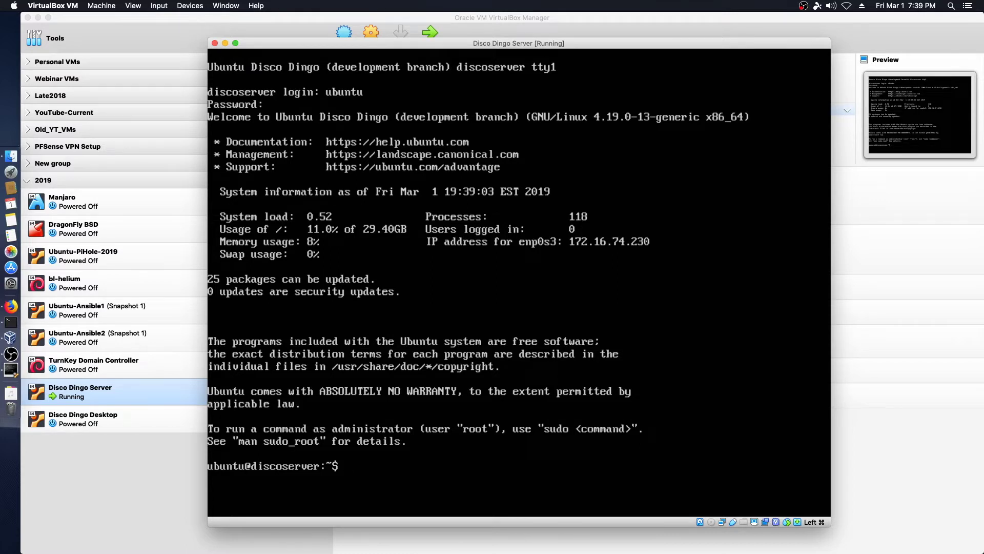
pyautogui.write('ip a')
pyautogui.press('Return')
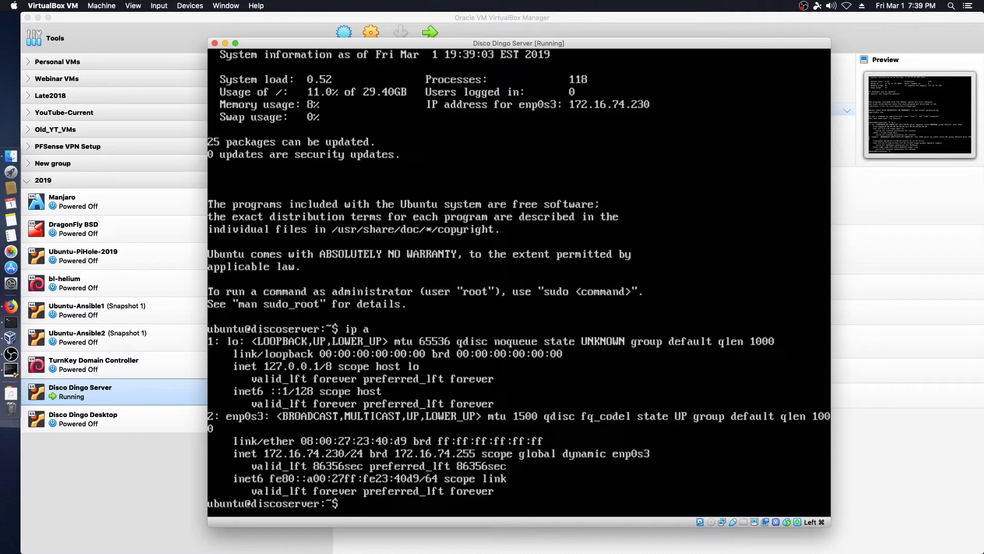
pyautogui.hotkey('ctrl', 'd')
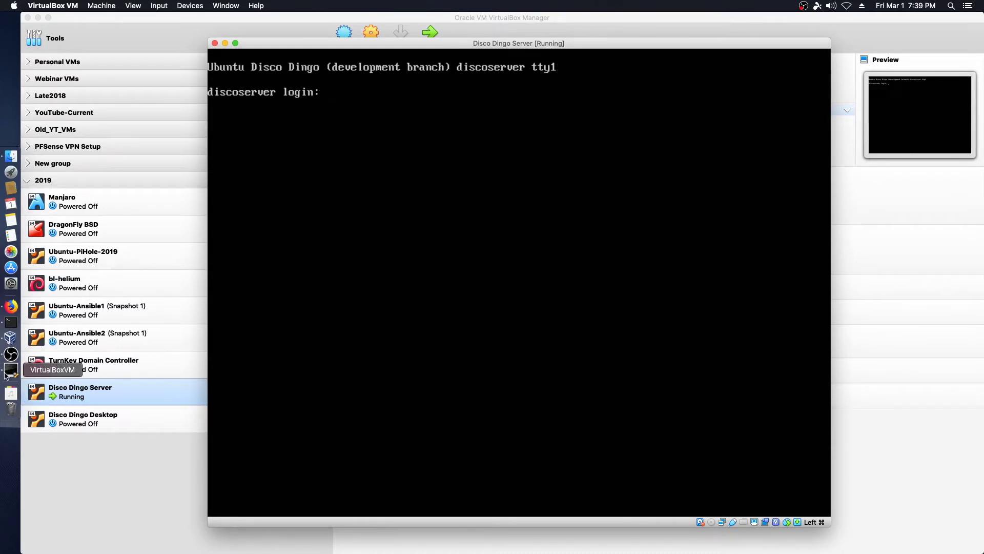
pyautogui.click(10, 323)
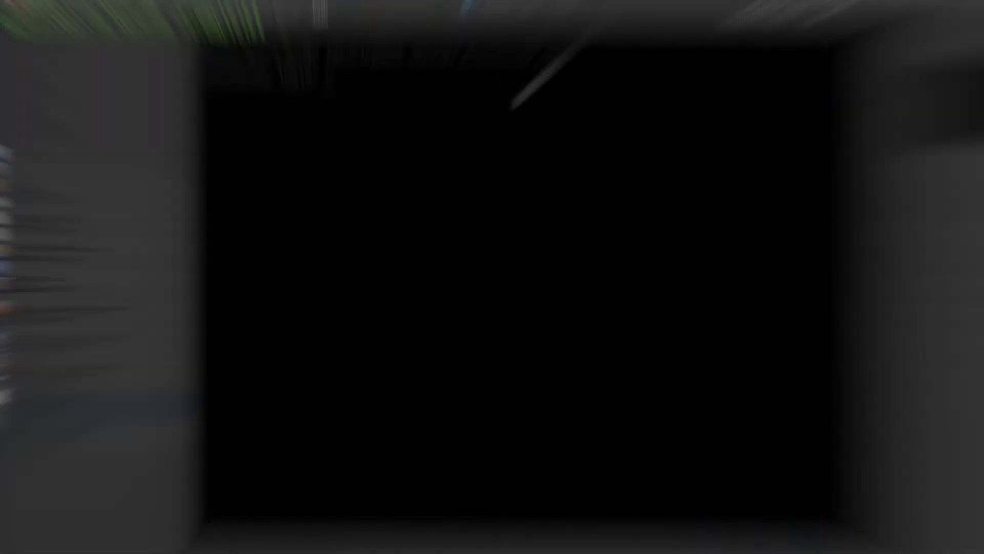
pyautogui.write('ssh ubuntu')
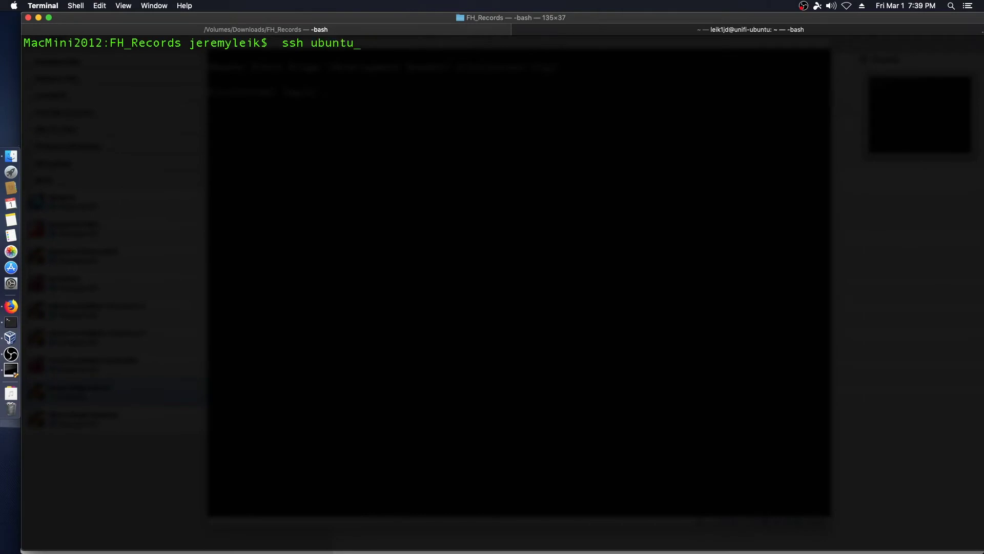
pyautogui.write('@172.16.74.230')
pyautogui.press('super+plus')
pyautogui.press('super+plus')
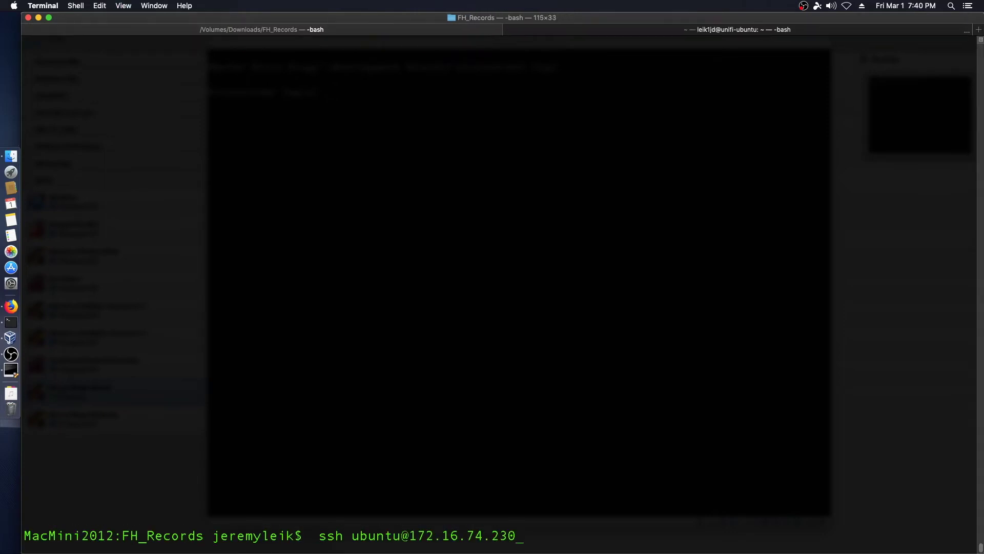
pyautogui.press('super+plus')
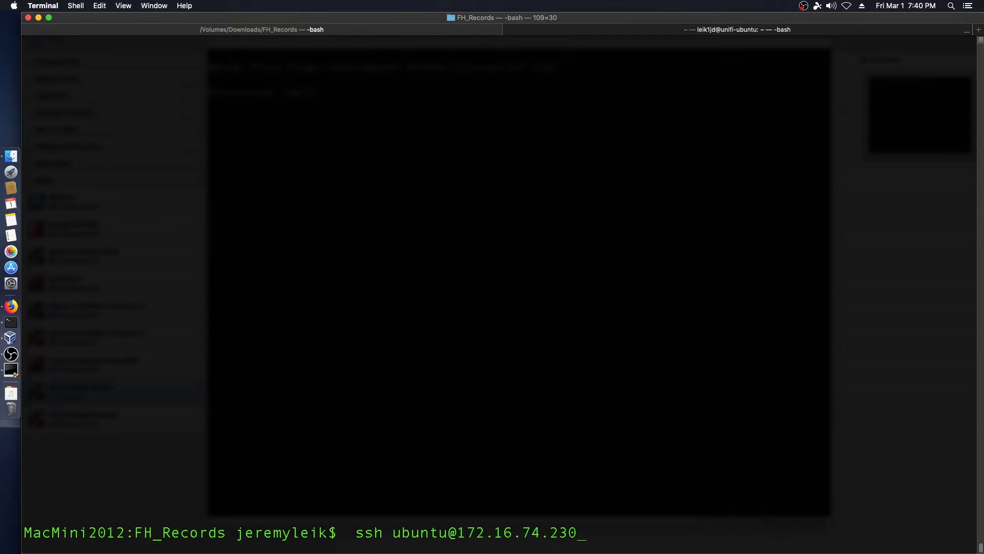
pyautogui.press('Return')
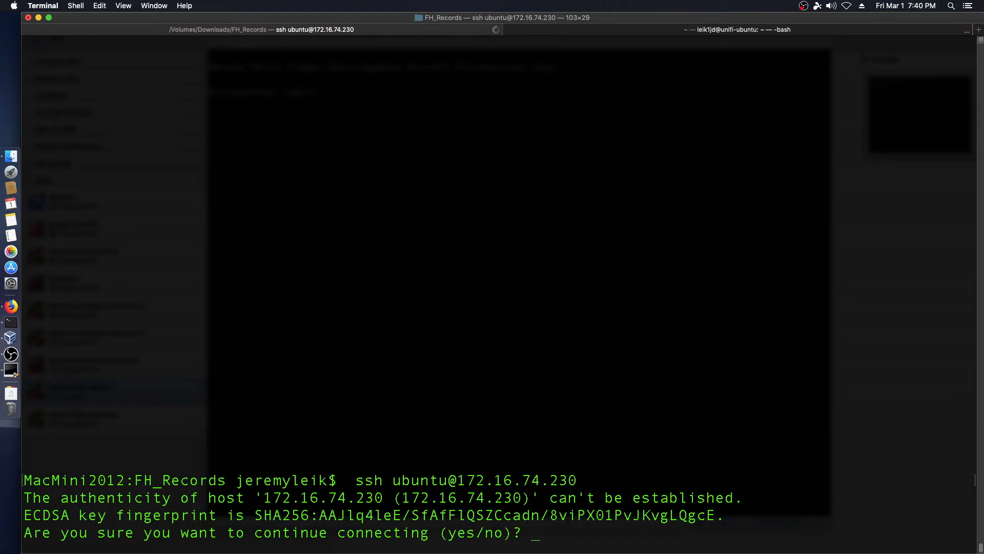
pyautogui.write('yes')
pyautogui.press('Return')
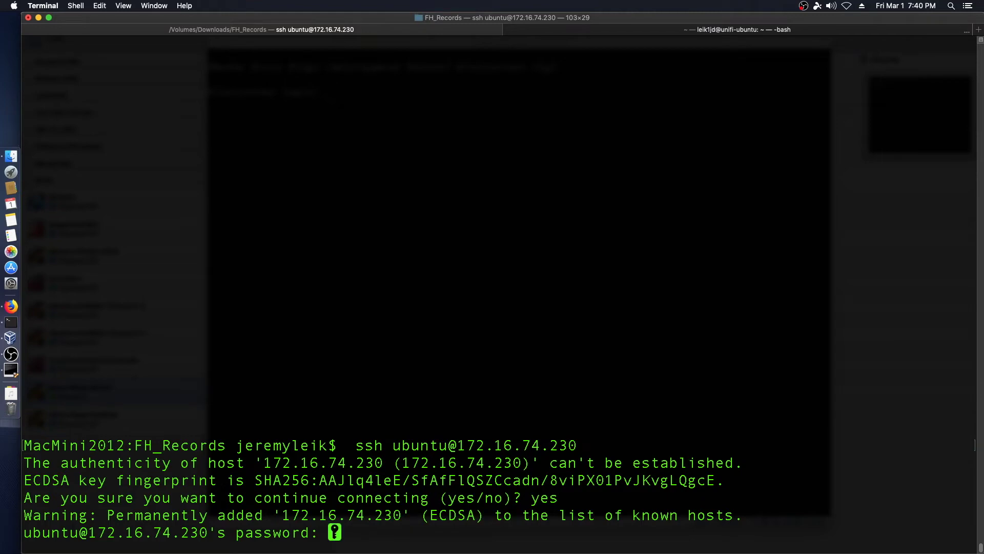
pyautogui.press('Return')
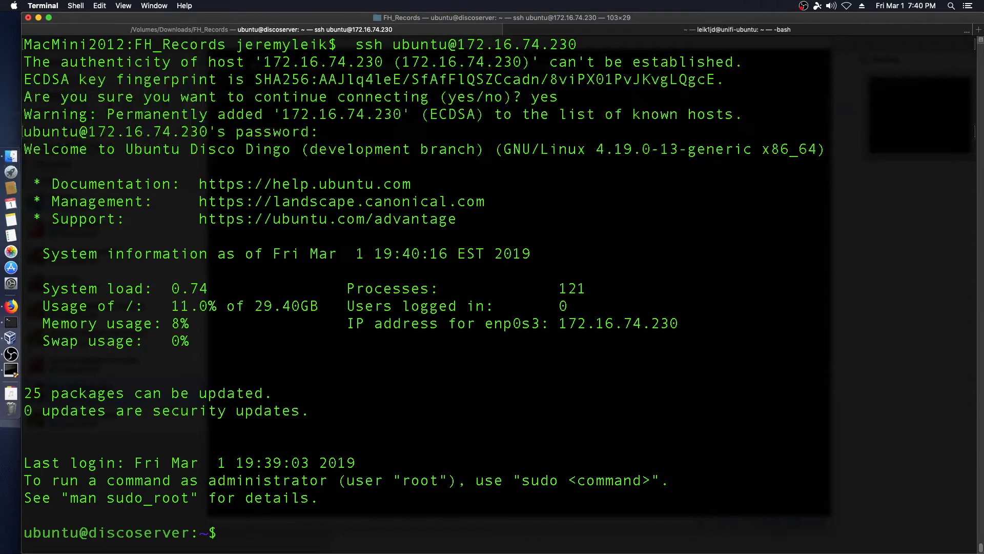
# Run sudo apt update && sudo apt upgrade -y, enter the sudo password, then clear the screen when done.
pyautogui.write('sudo apt update && s')
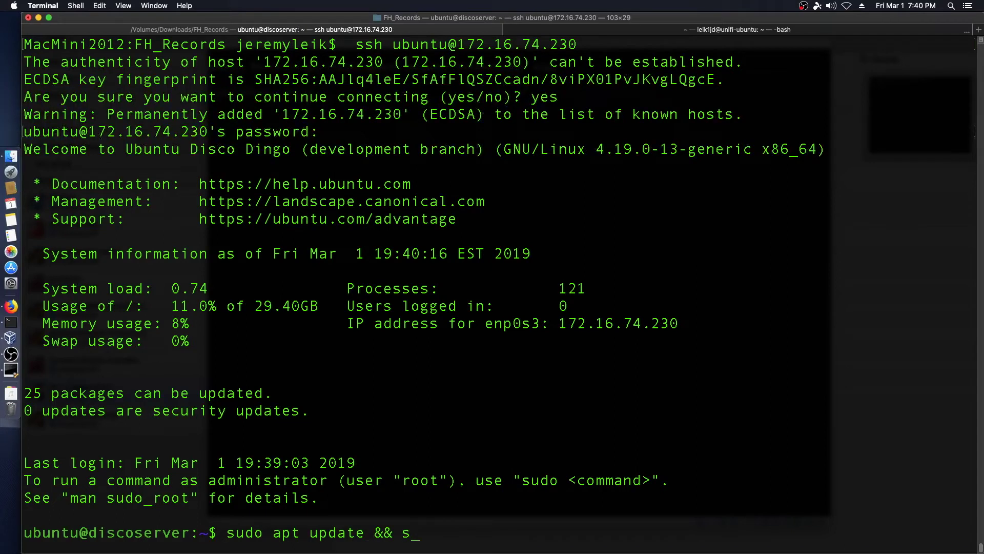
pyautogui.write('udo apt upgrade -y')
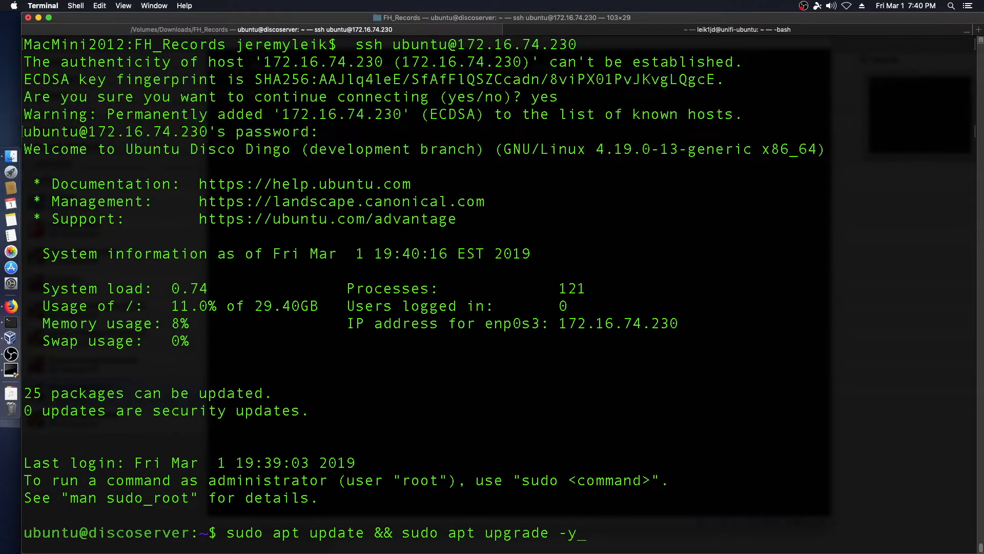
pyautogui.press('Return')
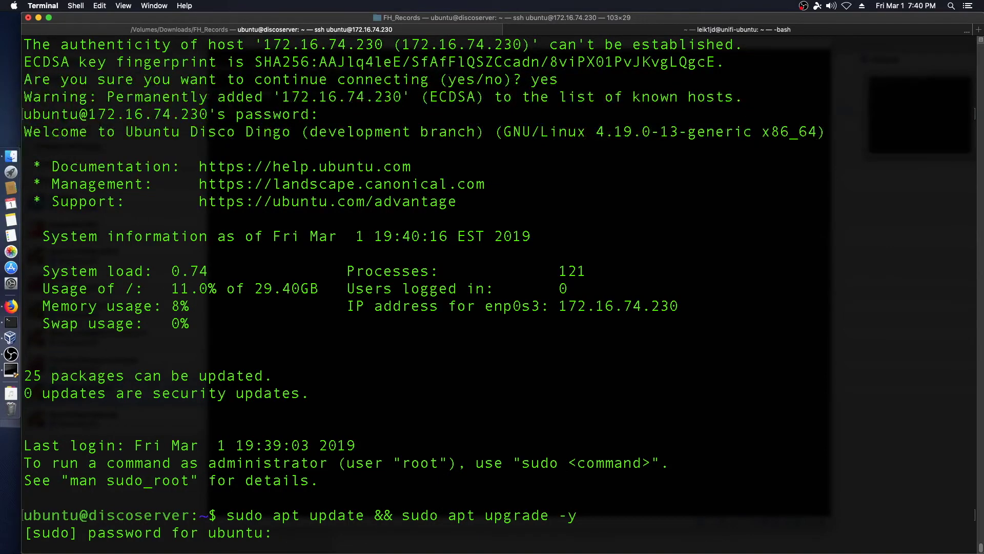
pyautogui.press('Return')
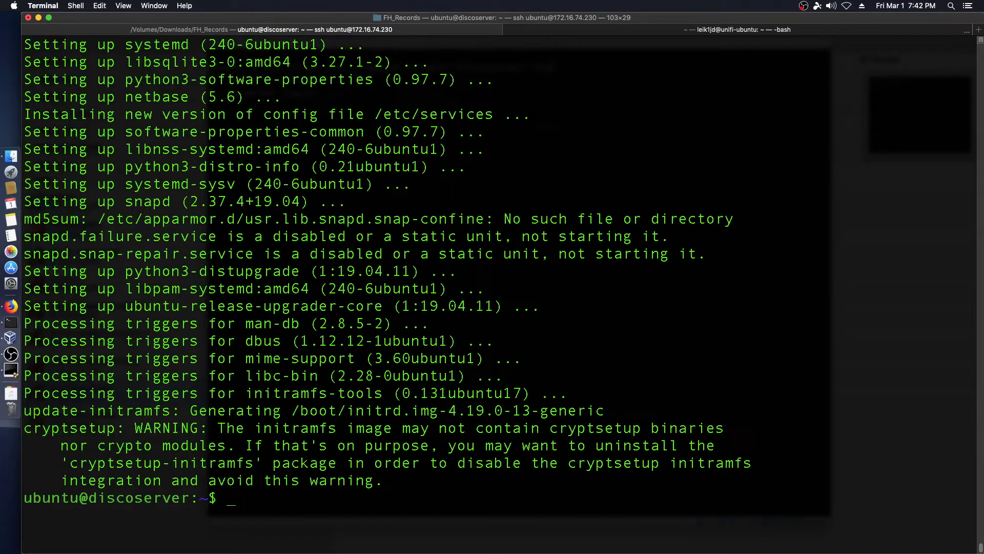
pyautogui.hotkey('ctrl', 'l')
# Run top to review the 111 running tasks and memory use, then quit it.
pyautogui.write('top')
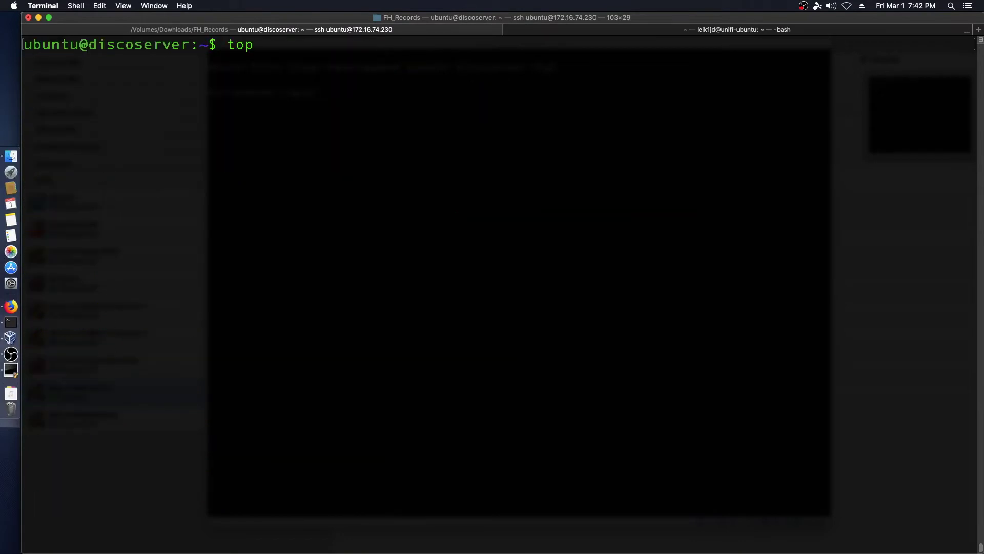
pyautogui.press('Return')
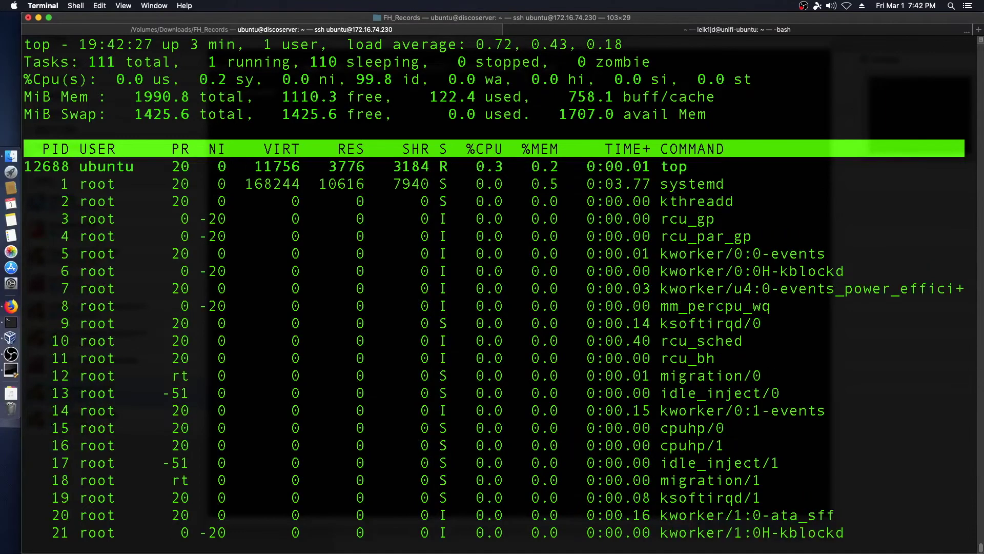
pyautogui.press('q')
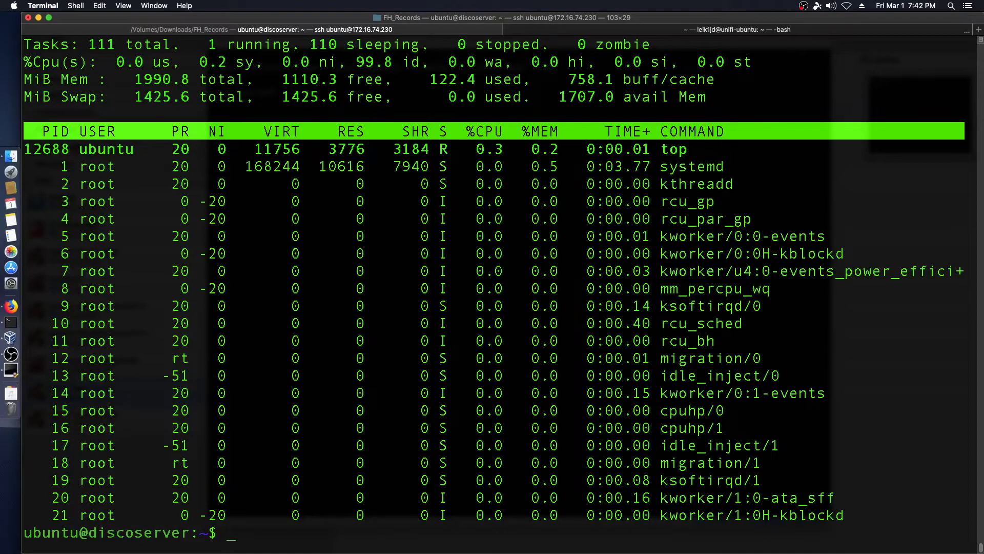
# Clear the screen and run sudo du -h / to list disk usage for every directory.
pyautogui.hotkey('ctrl', 'l')
pyautogui.write('sudo ')
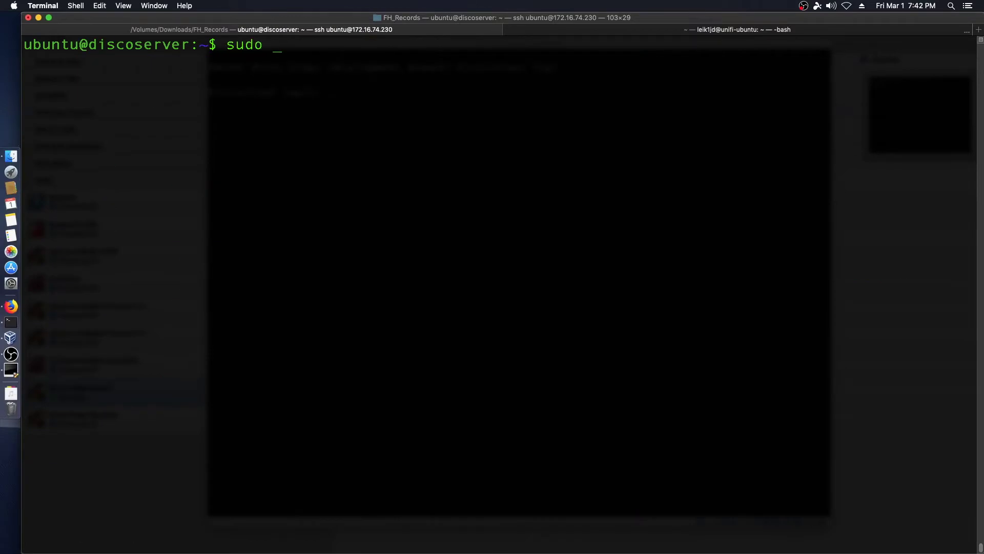
pyautogui.write('du -h /')
pyautogui.press('Return')
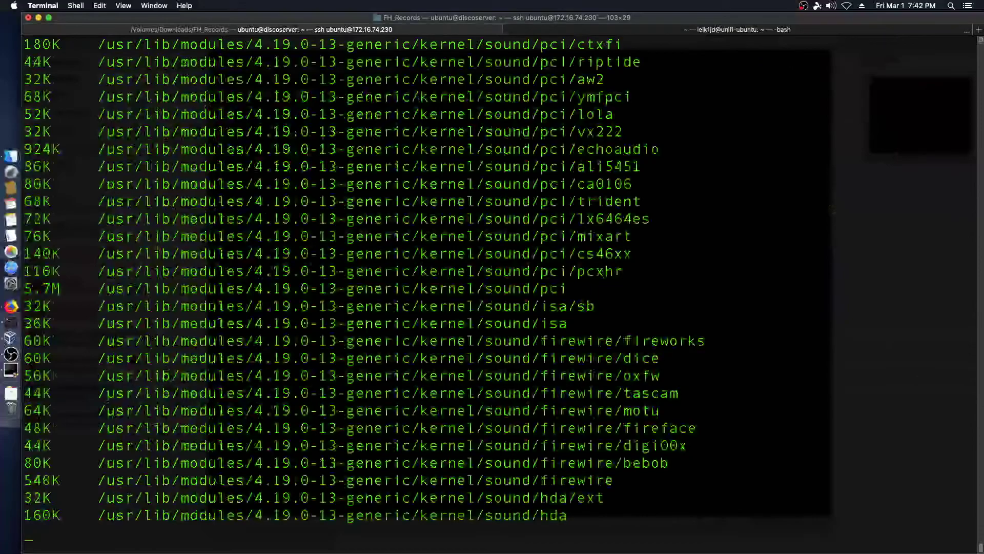